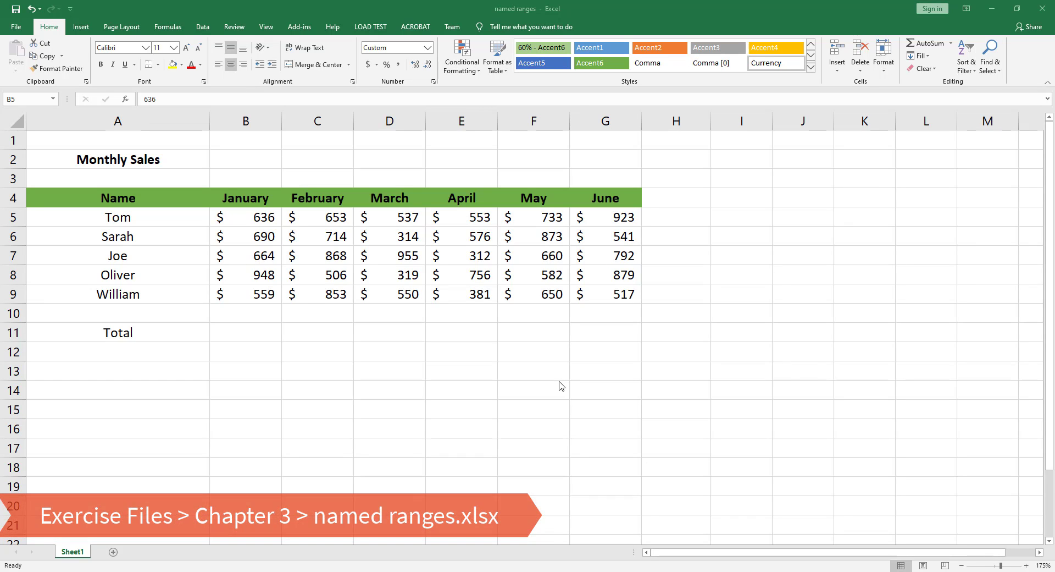
Name the January sales range B5:B9 "january"
click(278, 316)
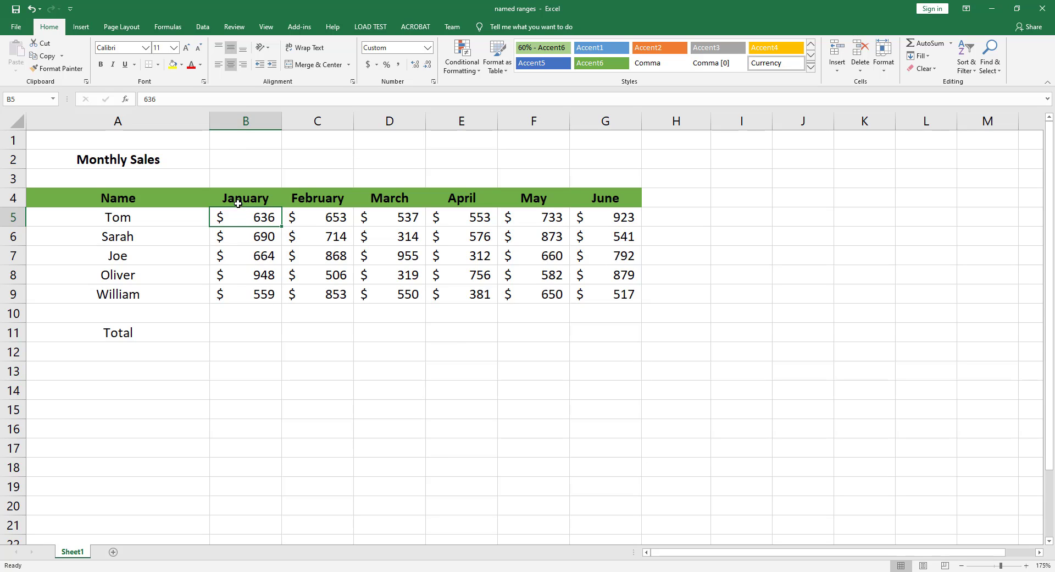
drag(239, 221, 238, 292)
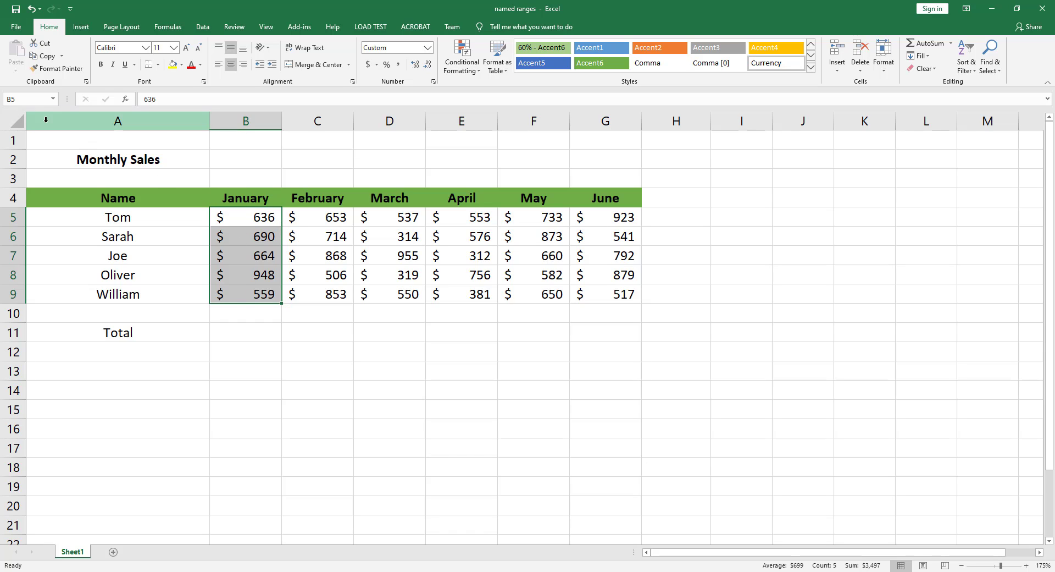
click(21, 98)
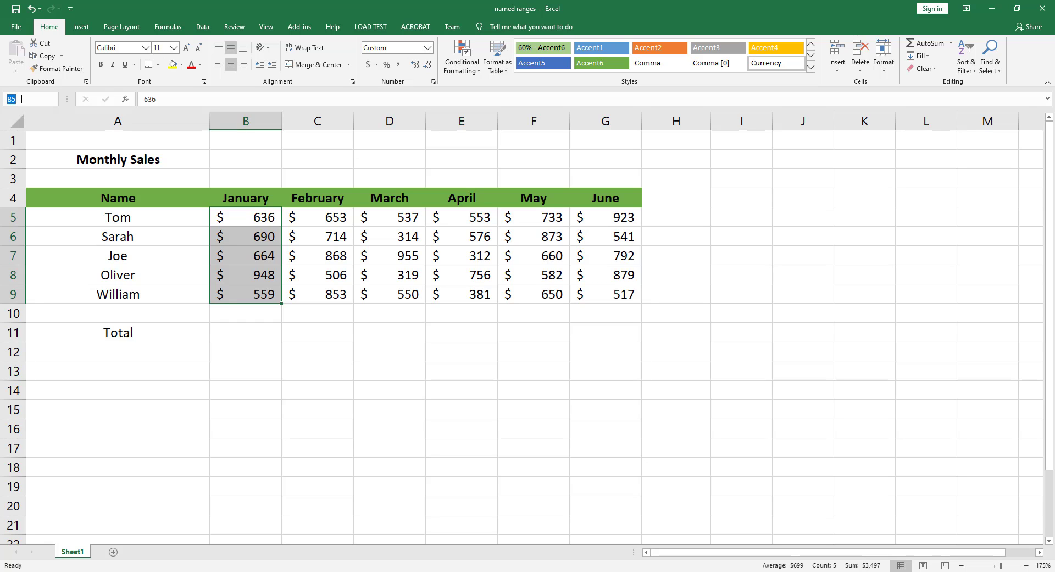
text(january)
key(Return)
Go from an empty cell to the January sales figures through the defined name january
click(471, 356)
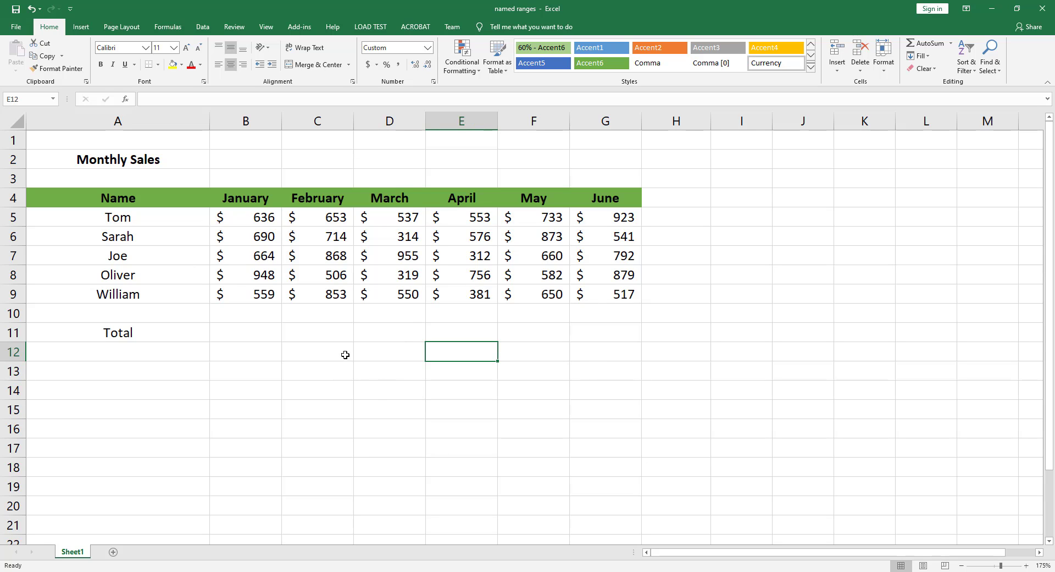
click(53, 99)
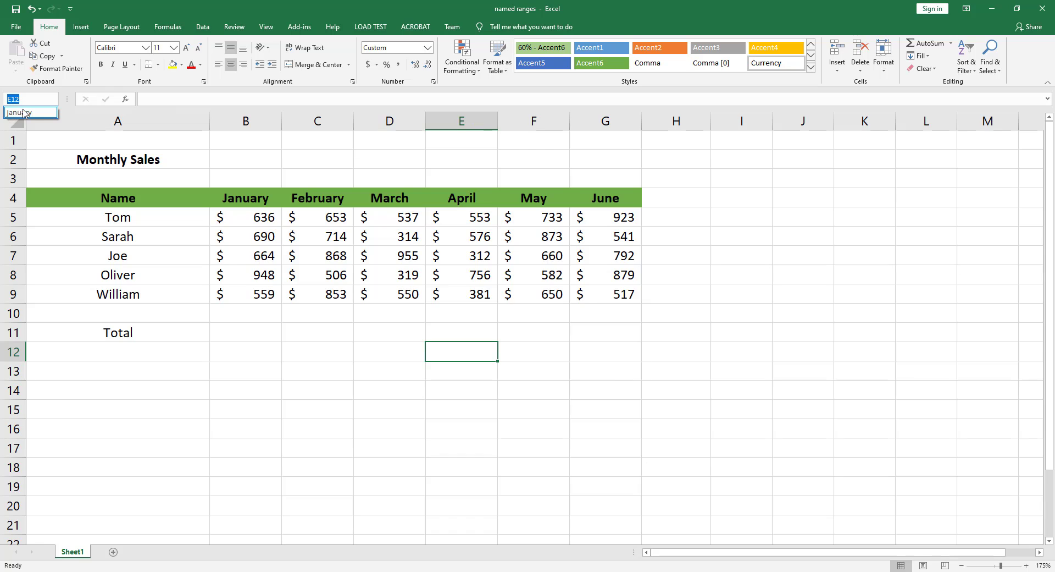
click(31, 113)
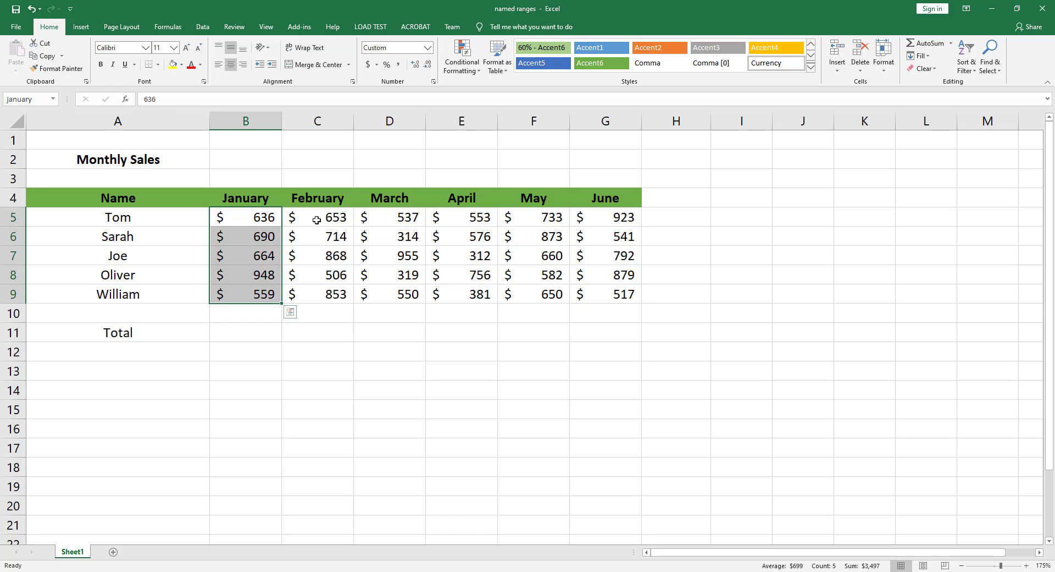
Name the February sales range C5:C9 "february"
drag(322, 218, 319, 297)
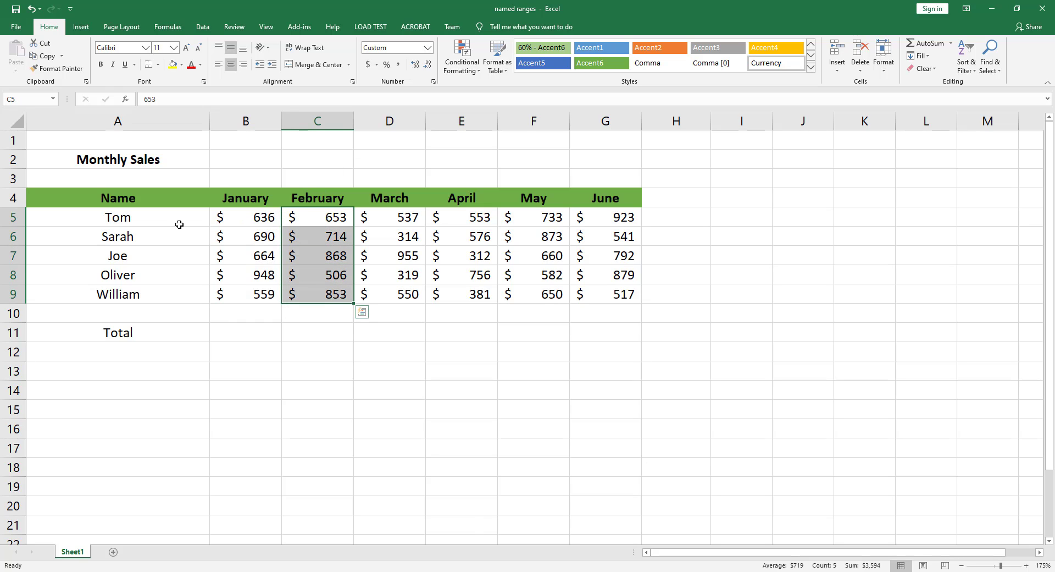
click(23, 100)
text(february)
key(Return)
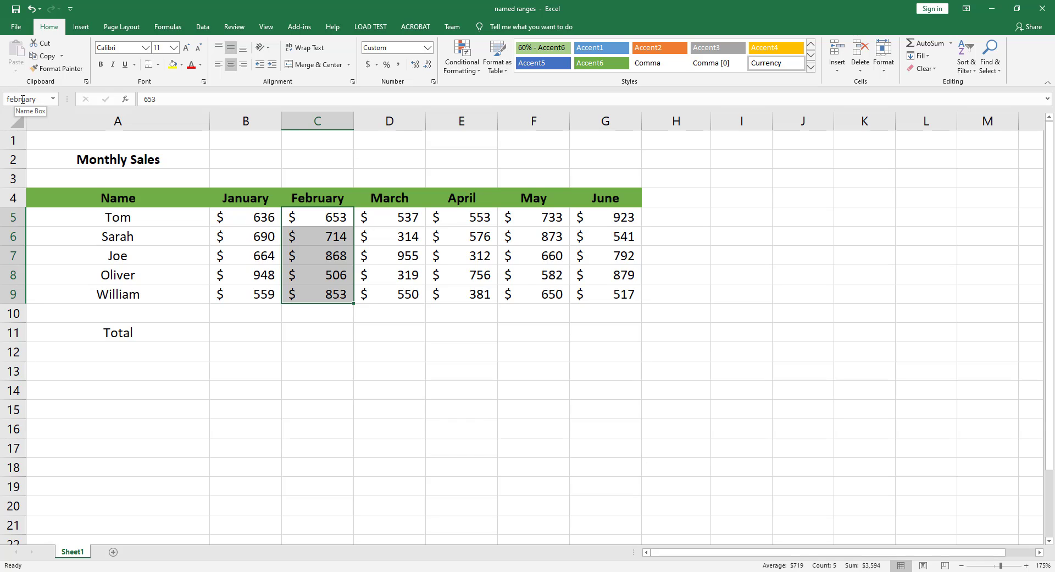
Go from an empty cell to the February sales figures through the defined name february
click(541, 336)
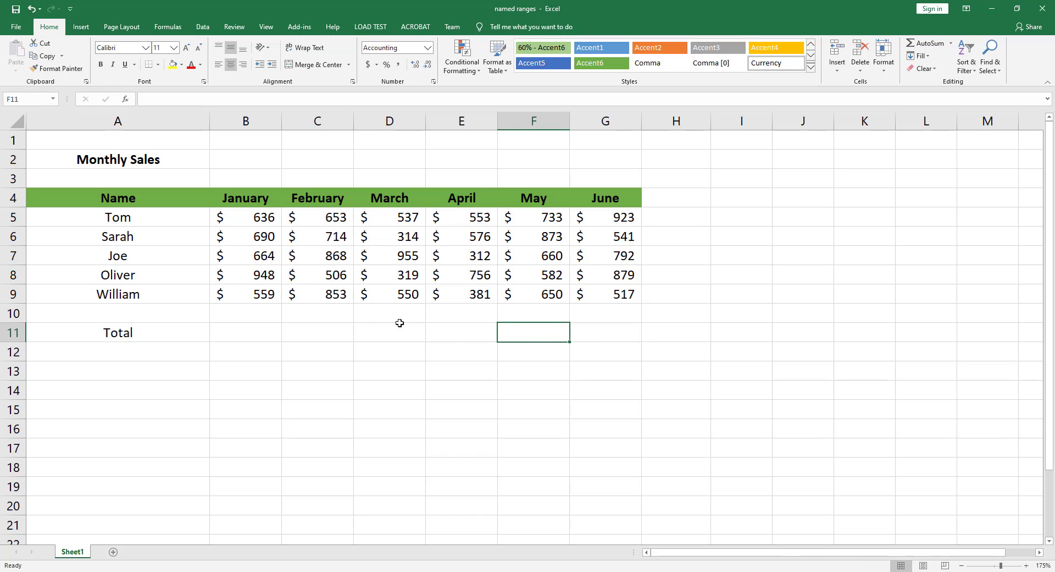
click(54, 100)
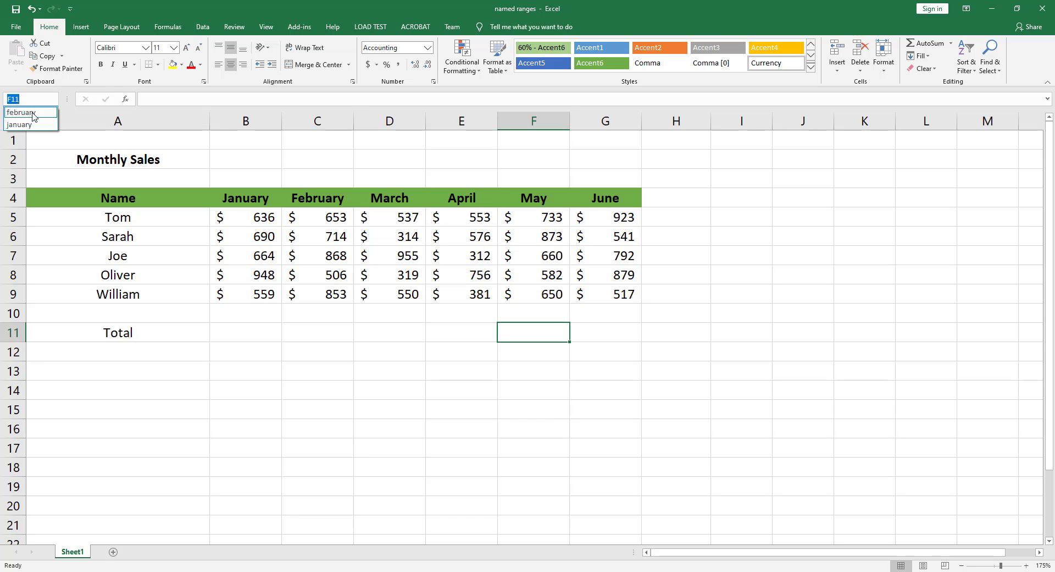
click(32, 116)
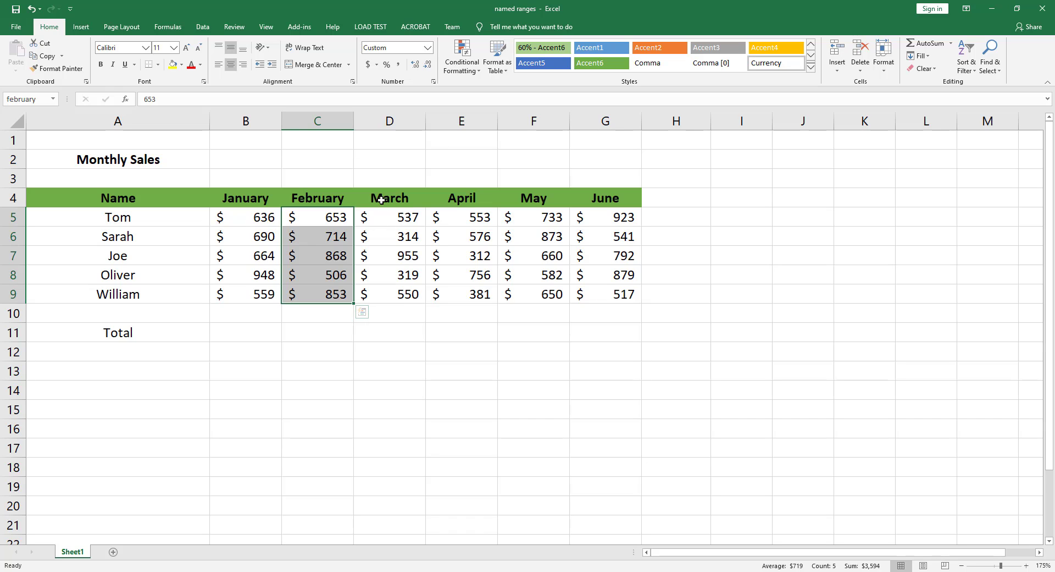
Create range names for the March to June columns from selection D4:G9, using the top row as names
drag(374, 199, 610, 294)
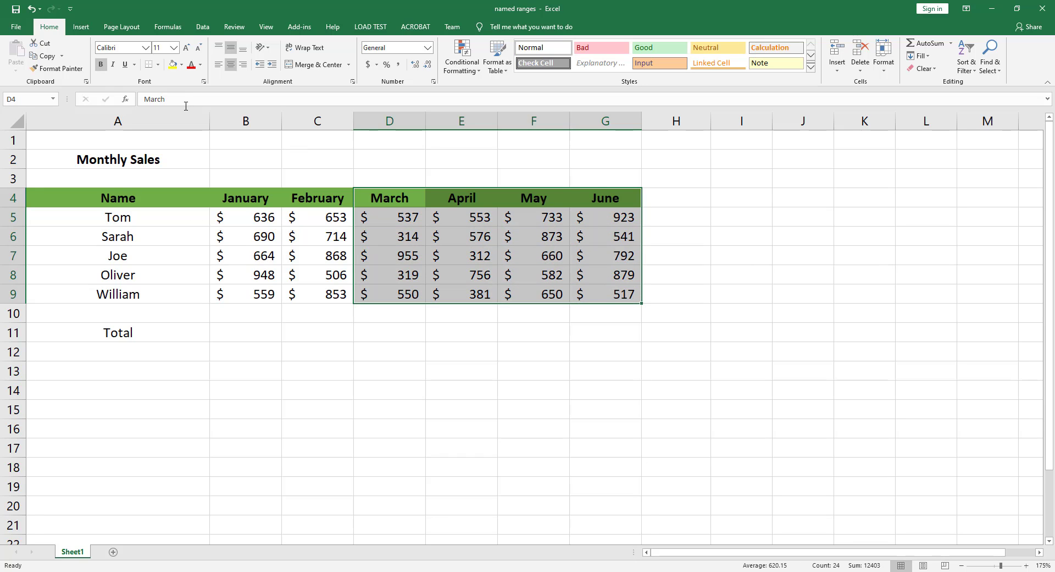
click(168, 31)
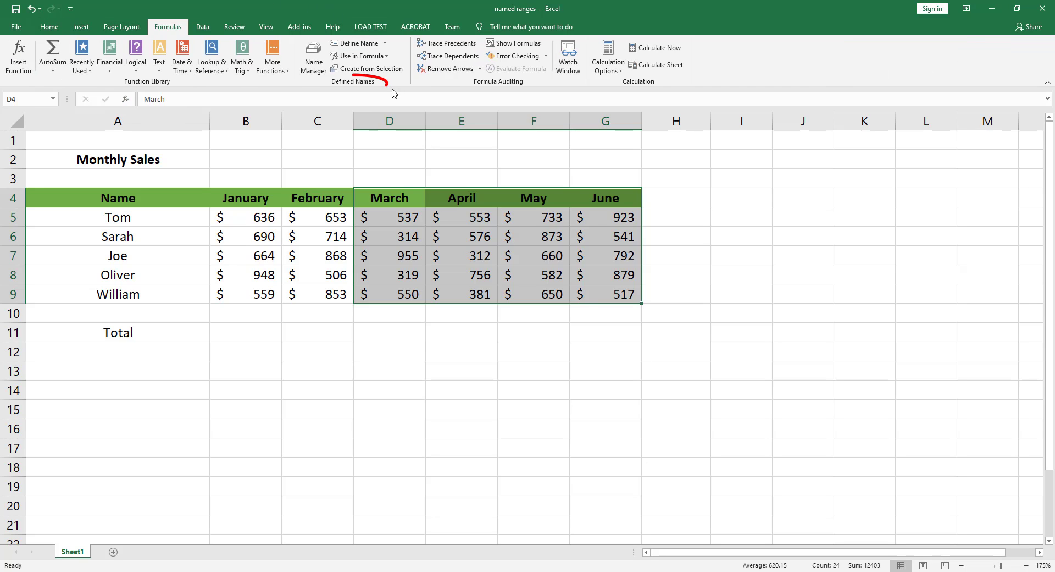
click(371, 69)
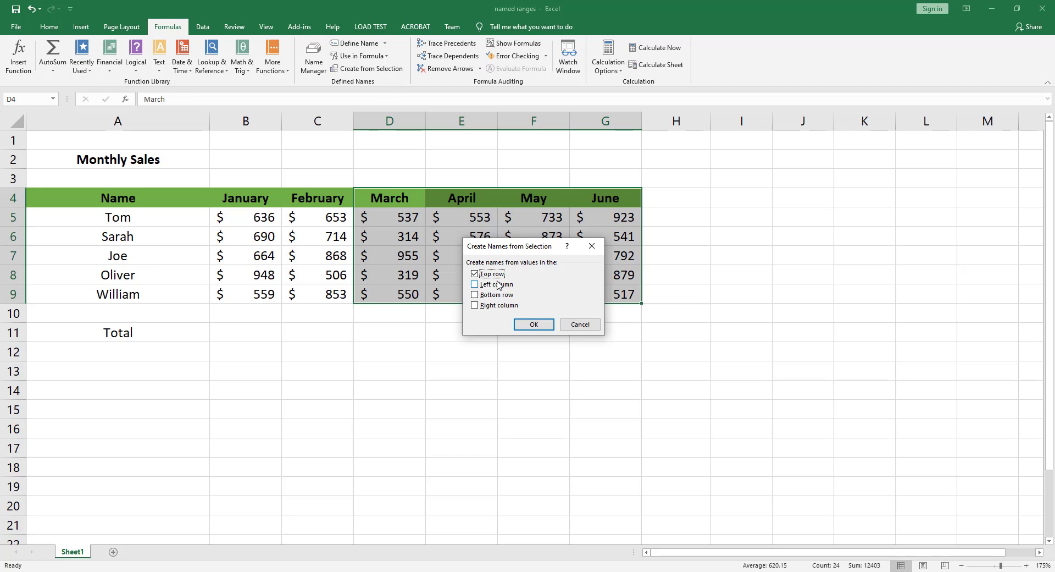
click(475, 271)
click(475, 273)
click(526, 326)
Check the list of names defined in the workbook, then close it without choosing one
click(508, 345)
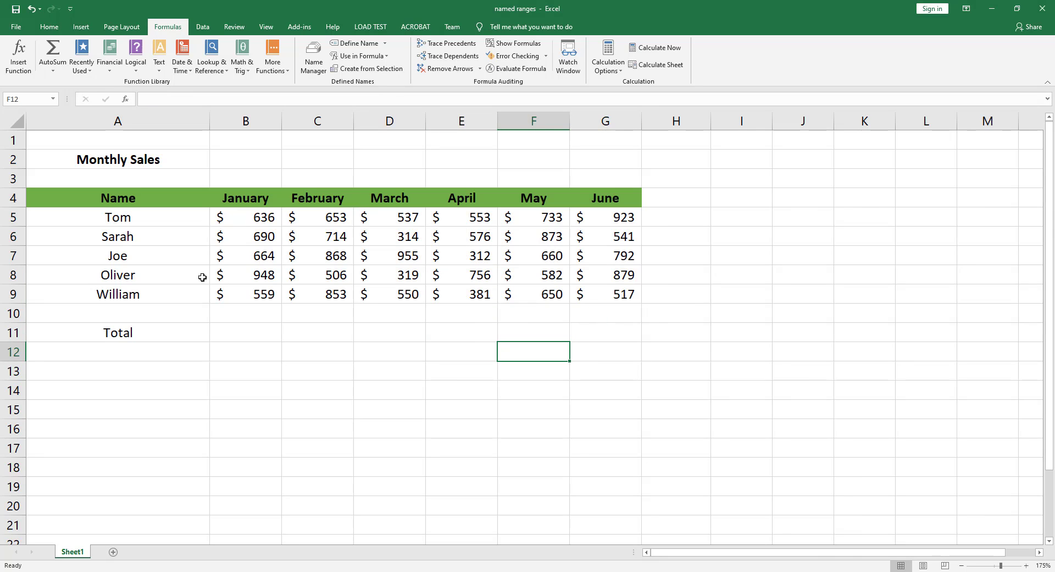
click(54, 100)
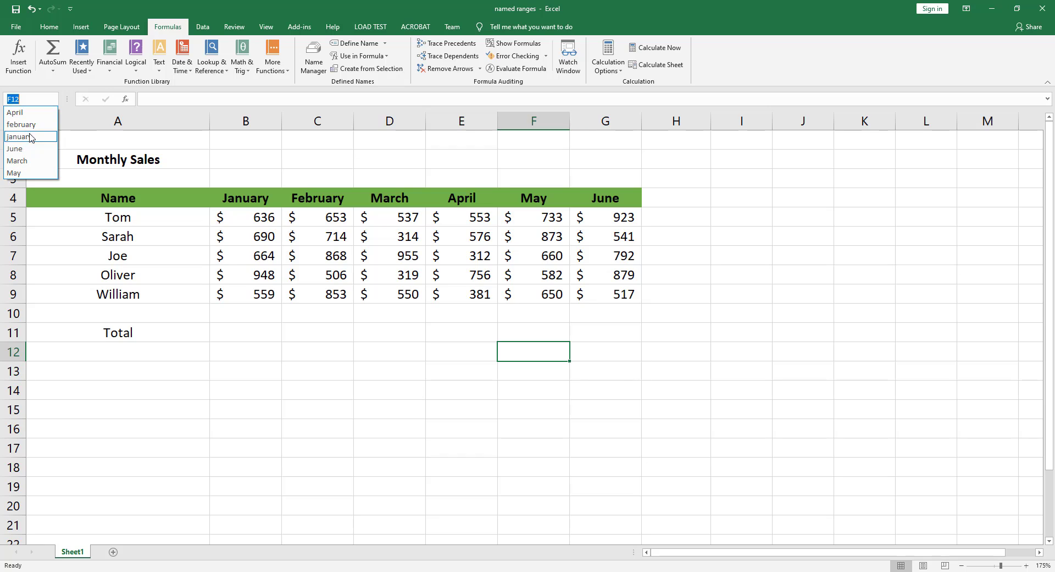
click(307, 346)
click(323, 328)
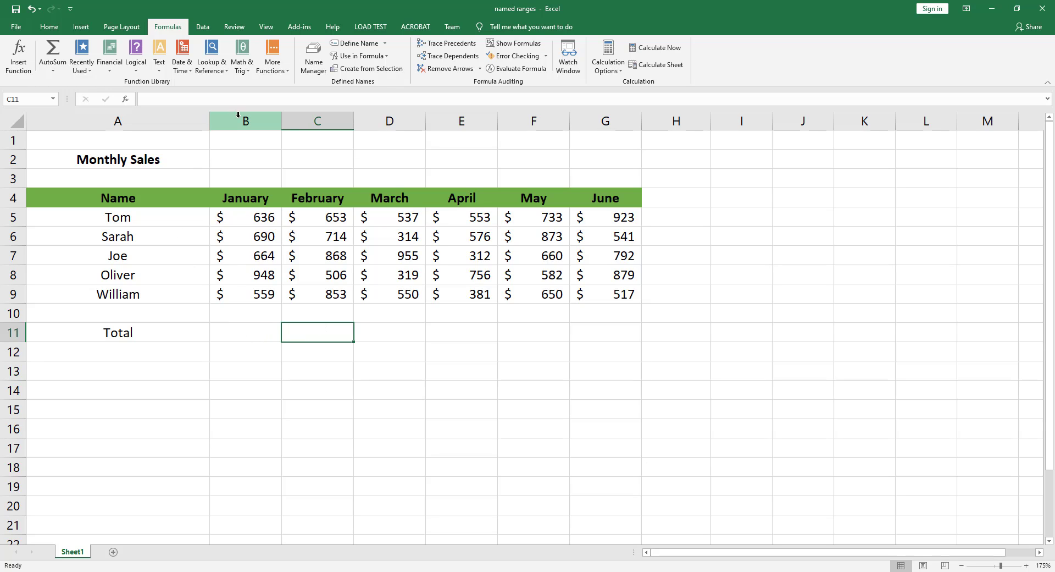
Total the January sales in cell B11 with the formula =SUM(january)
click(237, 332)
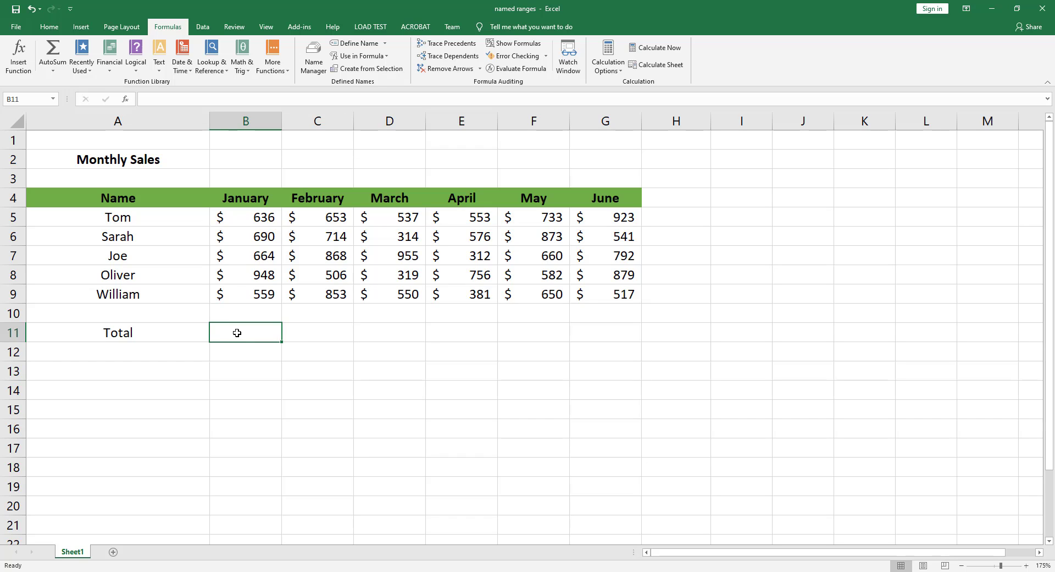
text(=)
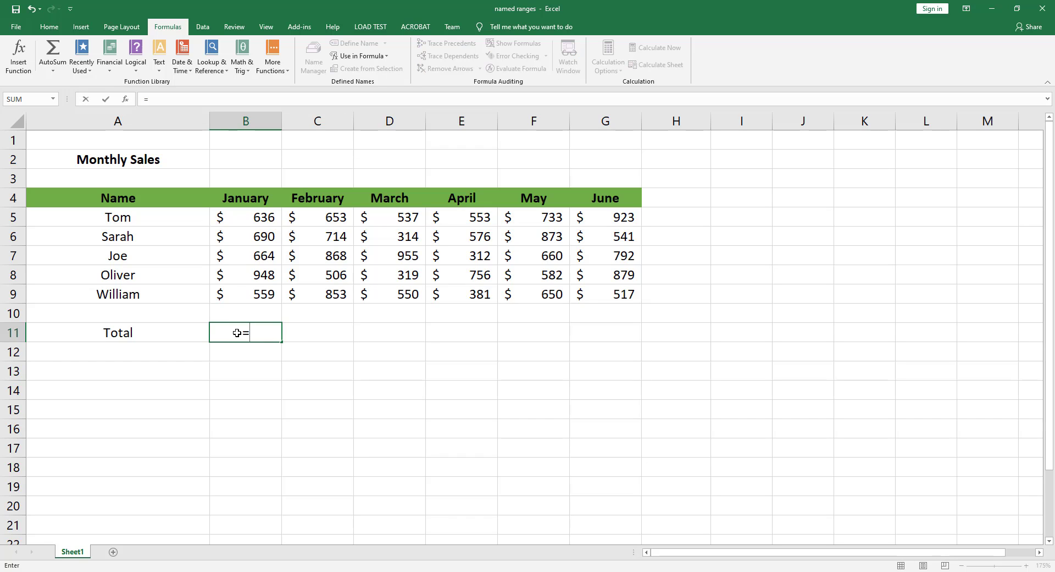
text(sum)
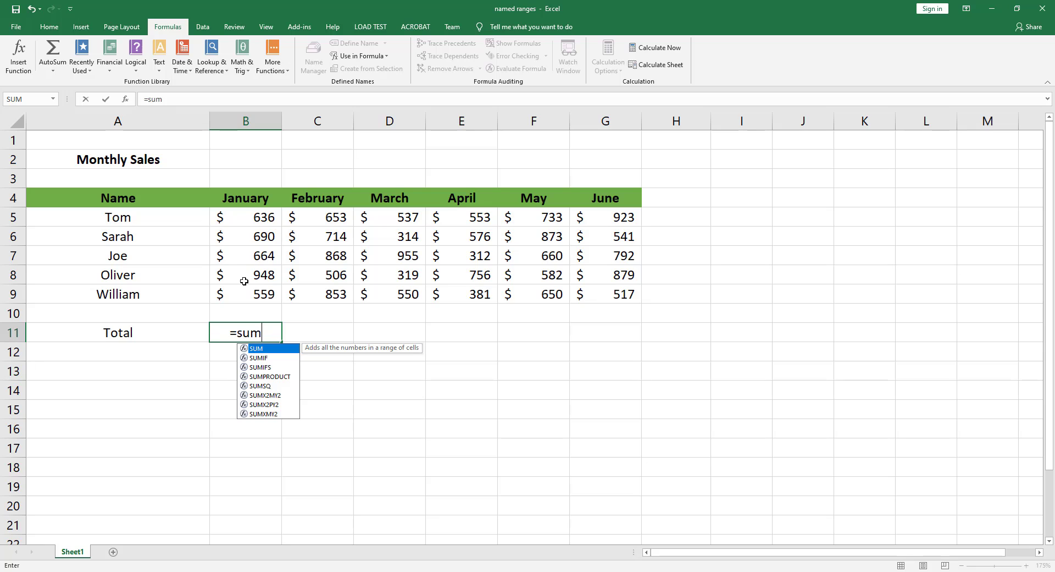
text(()
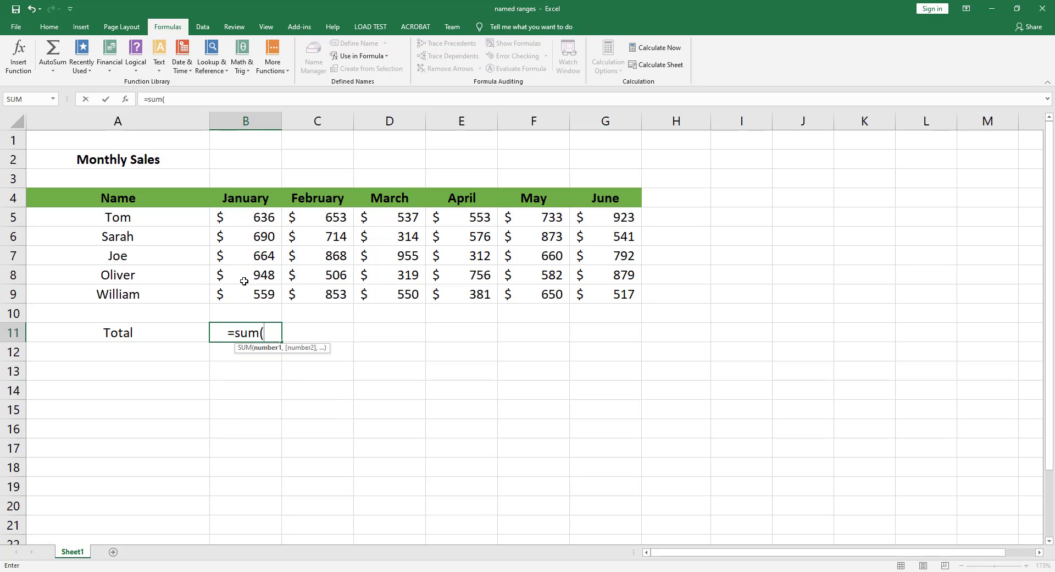
text(jan)
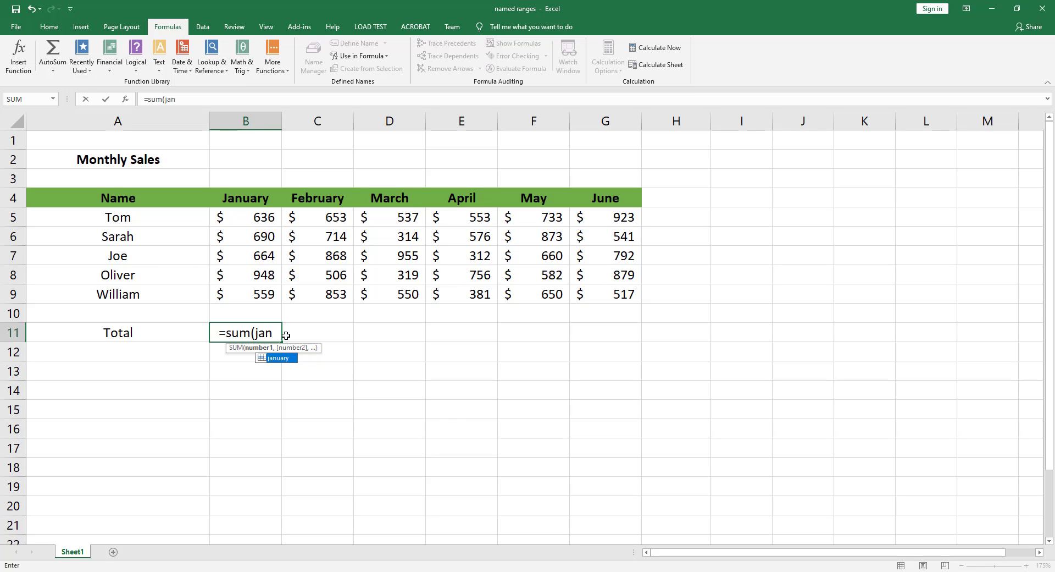
key(Tab)
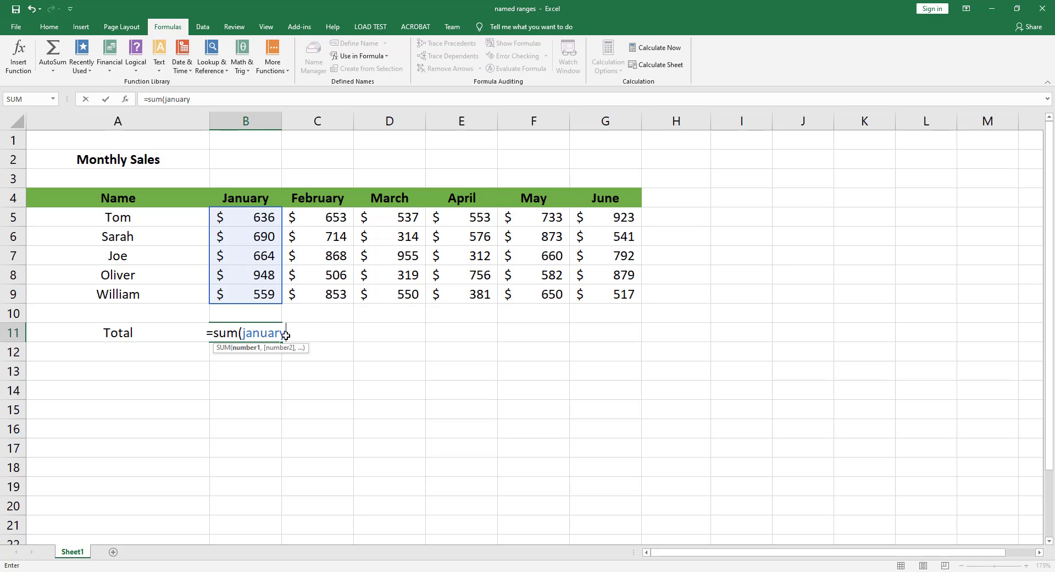
key(ctrl+Return)
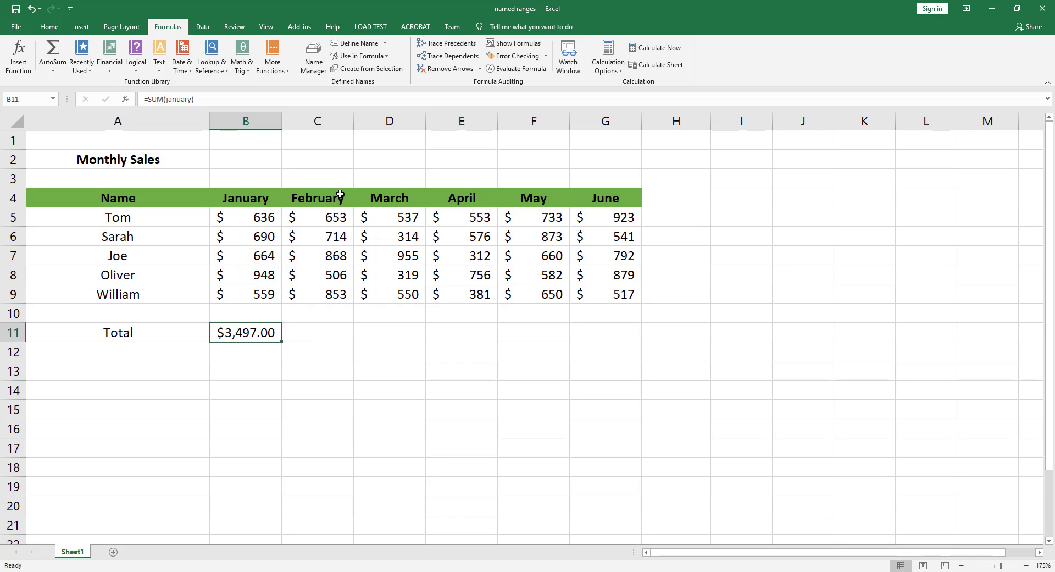
Total the February sales in cell C11 with =SUM(february), inserting the range name from the defined names
click(326, 333)
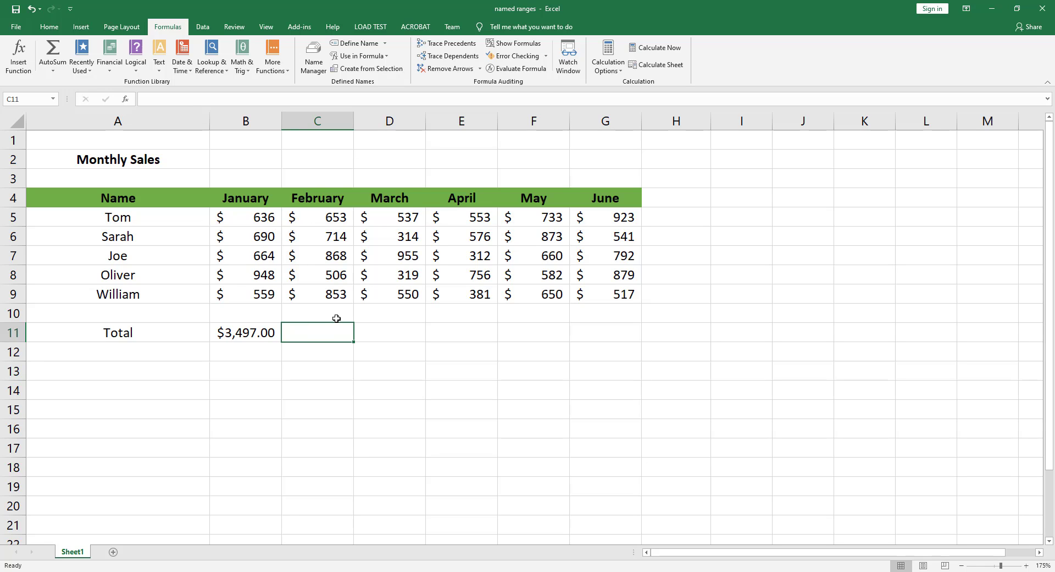
text(=)
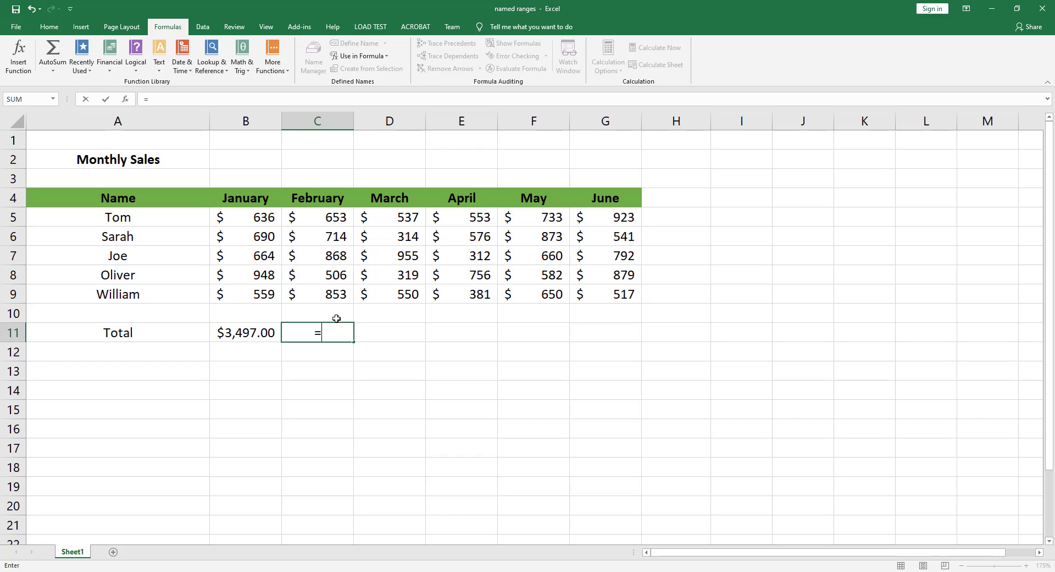
text(sum)
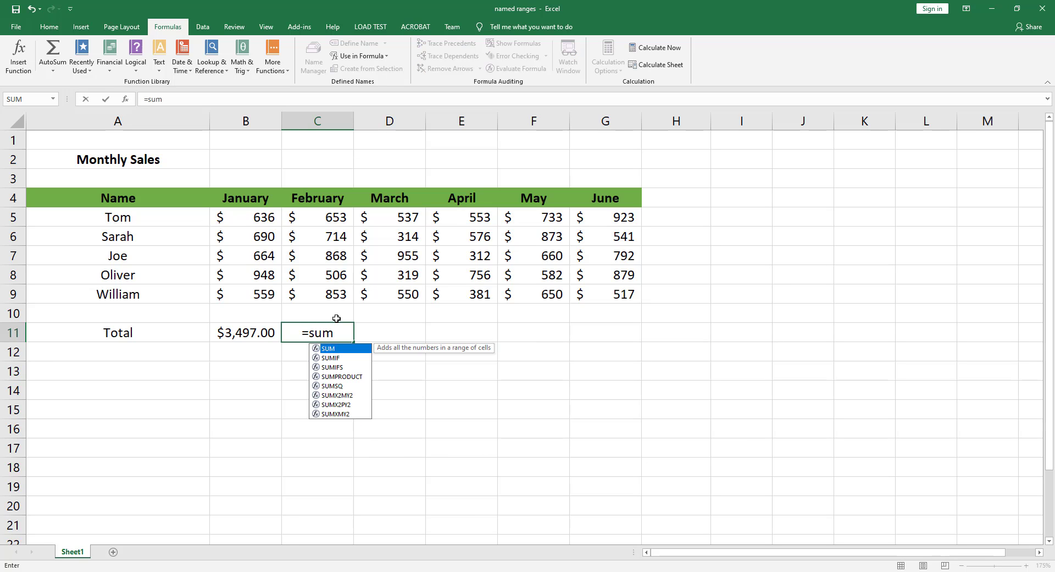
text(()
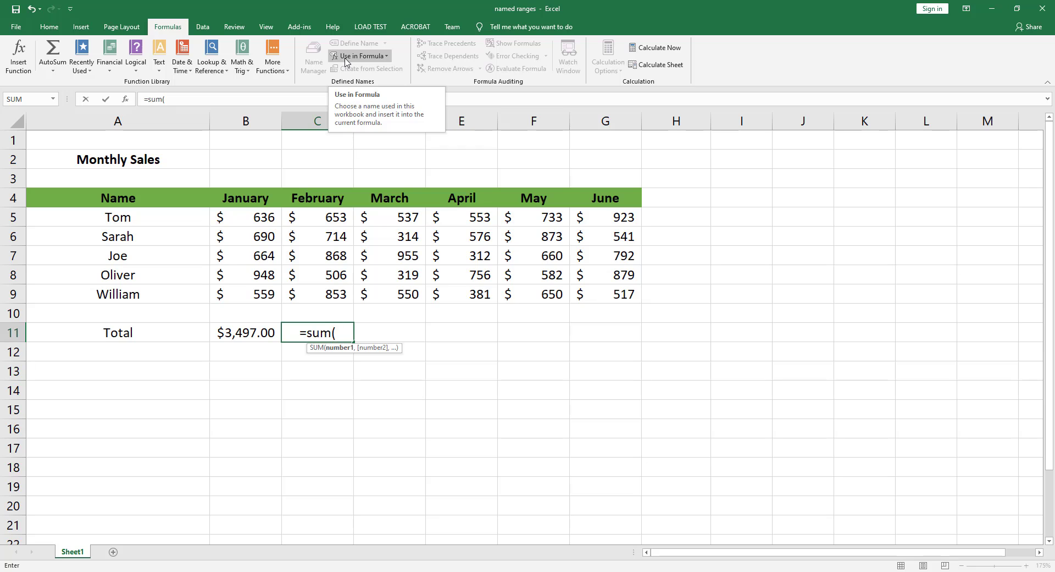
click(385, 58)
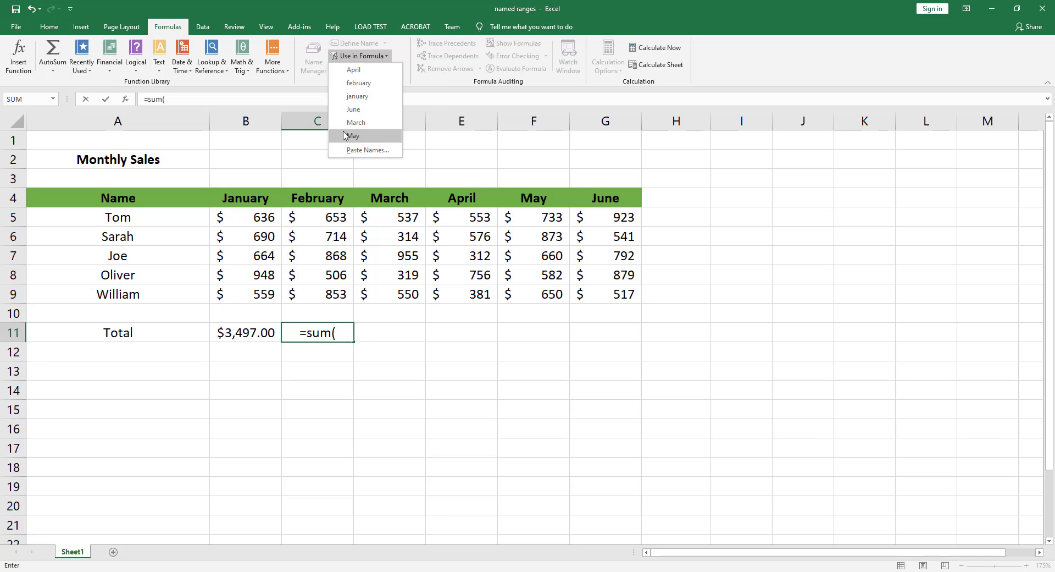
click(365, 85)
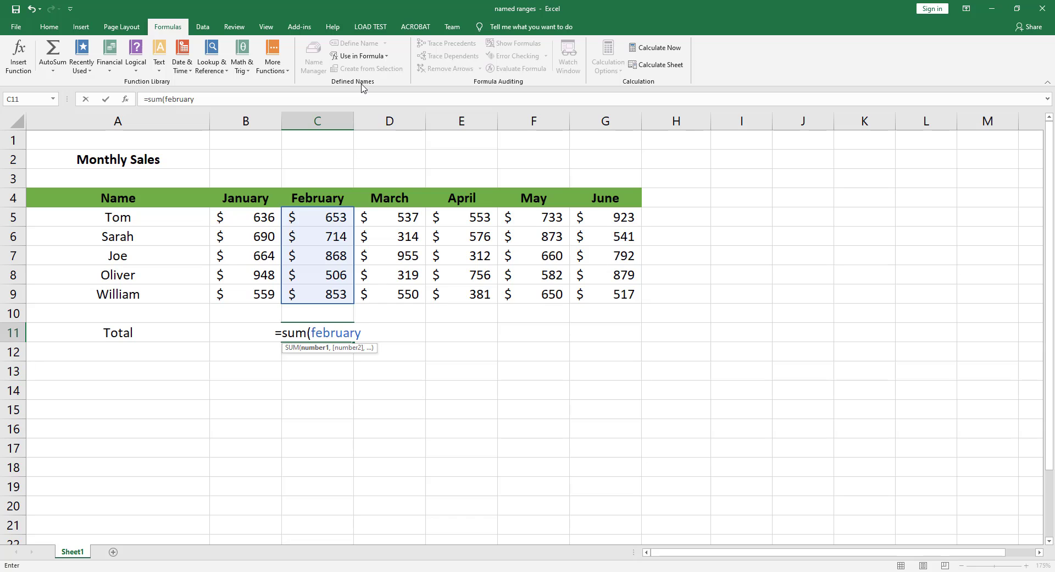
key(Return)
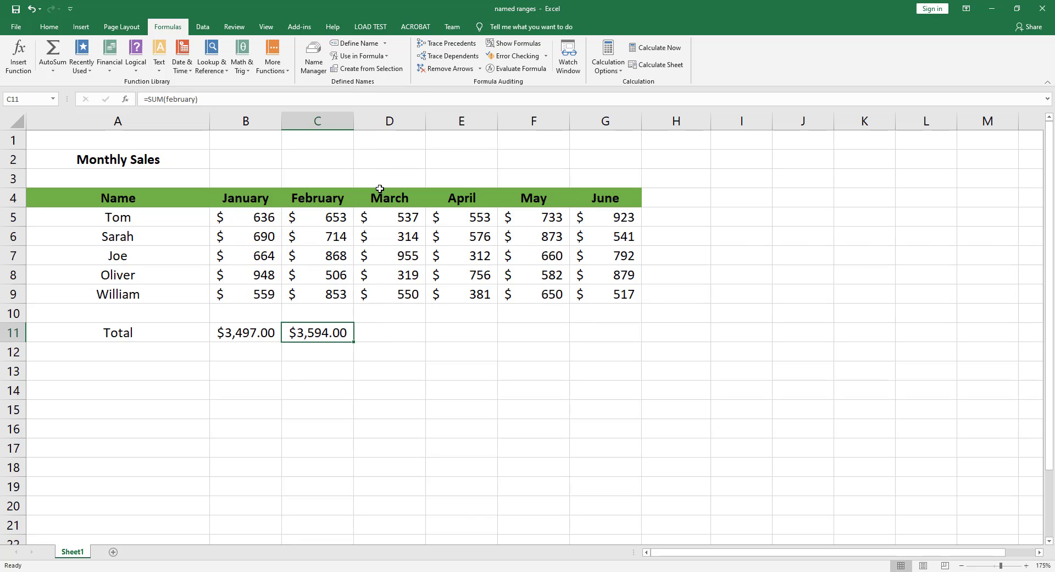
Total the March sales in cell D11 with =SUM(March), picking the range name from the list of defined names
click(391, 337)
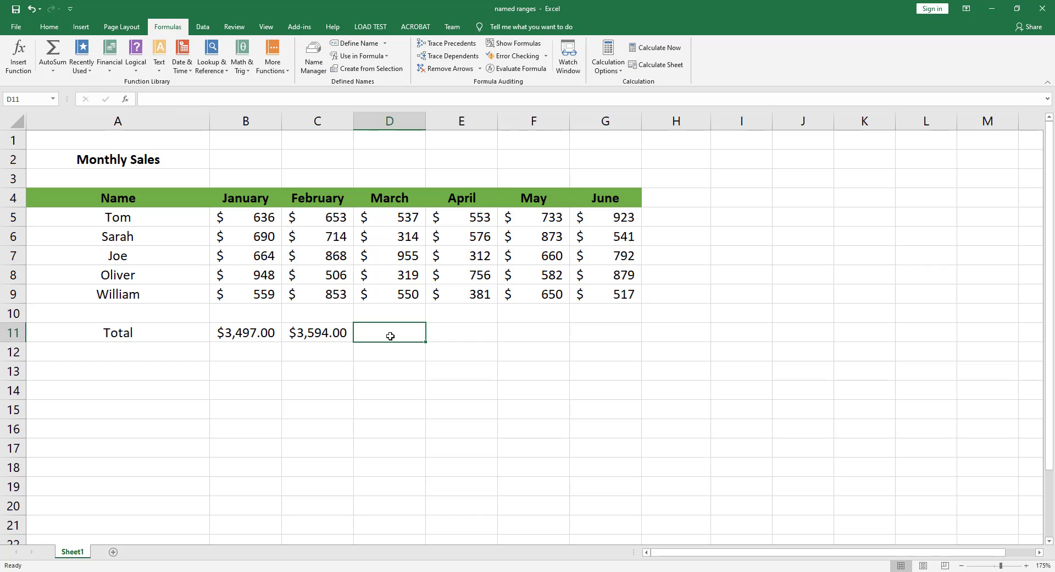
text(=sum)
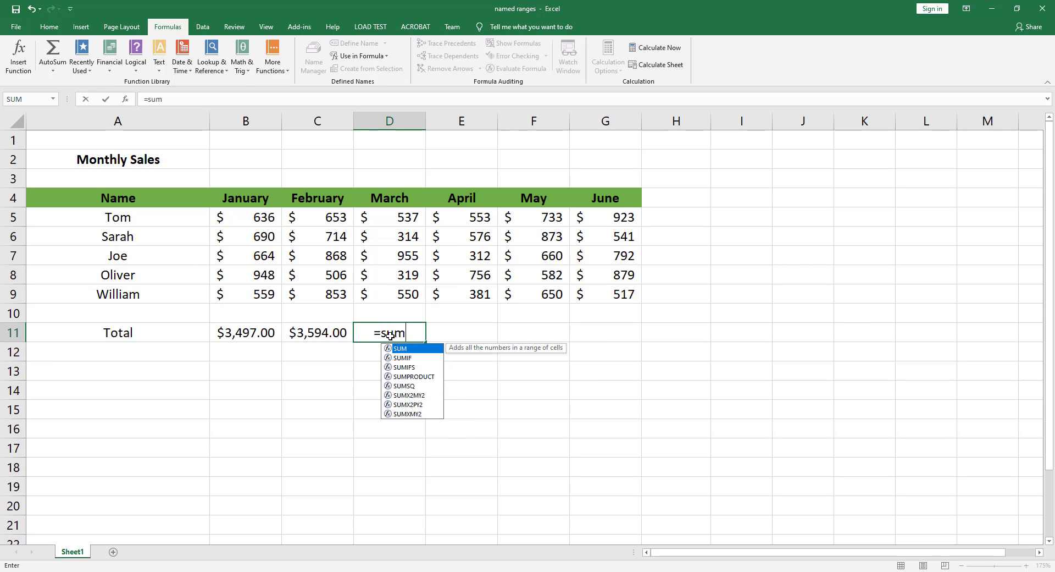
text(()
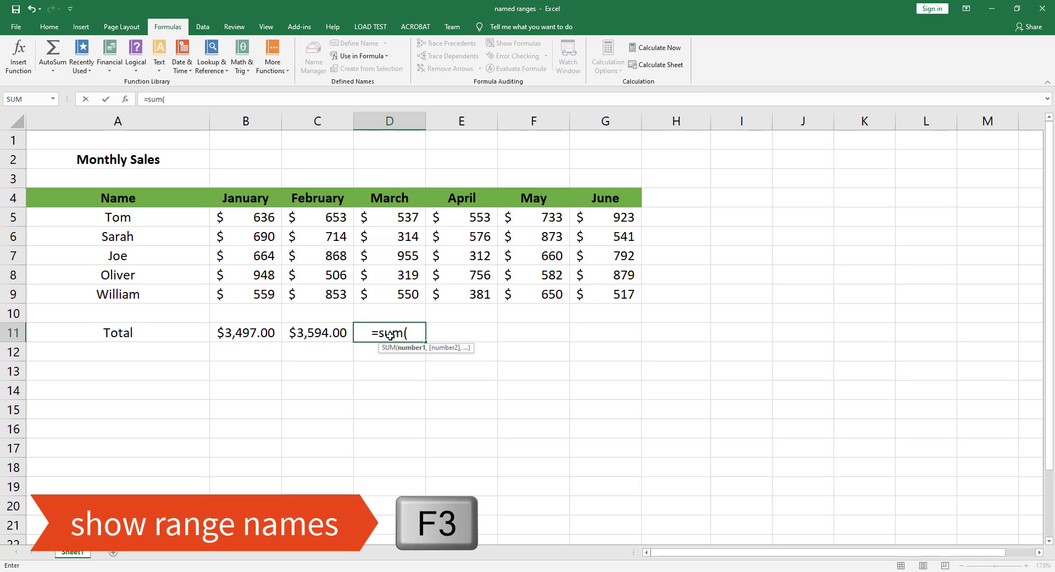
key(F3)
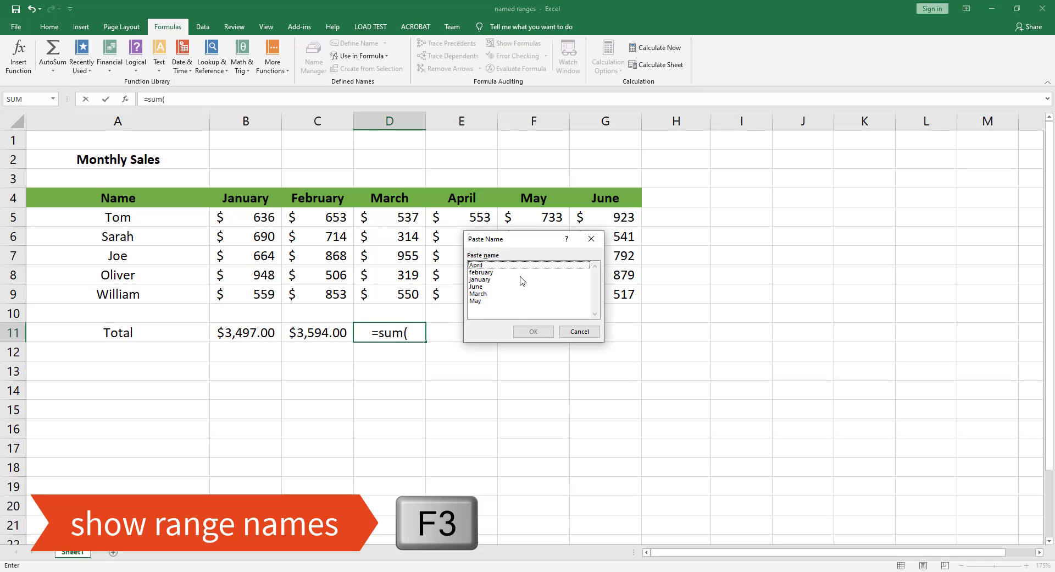
click(481, 295)
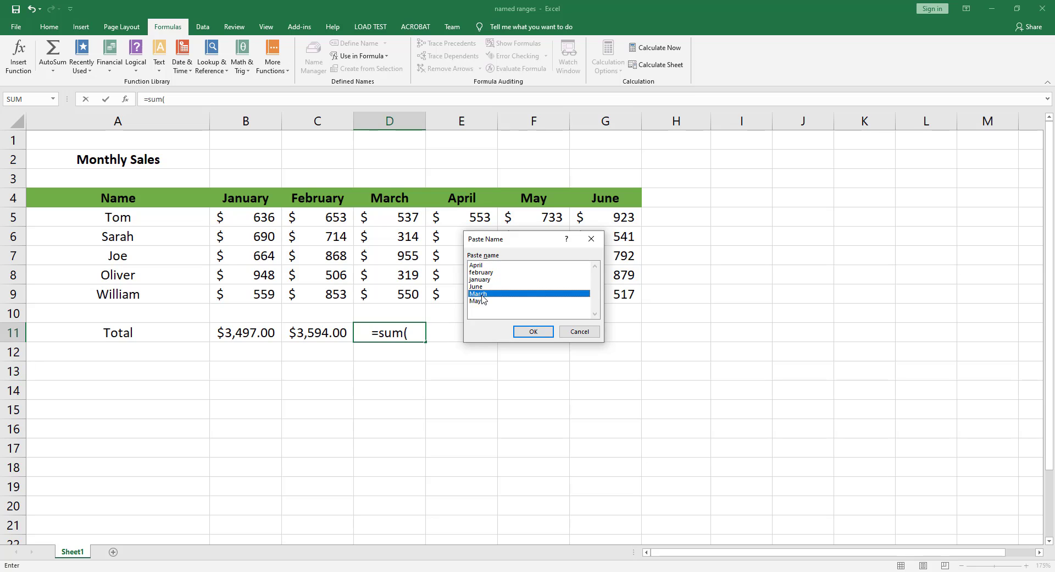
click(534, 333)
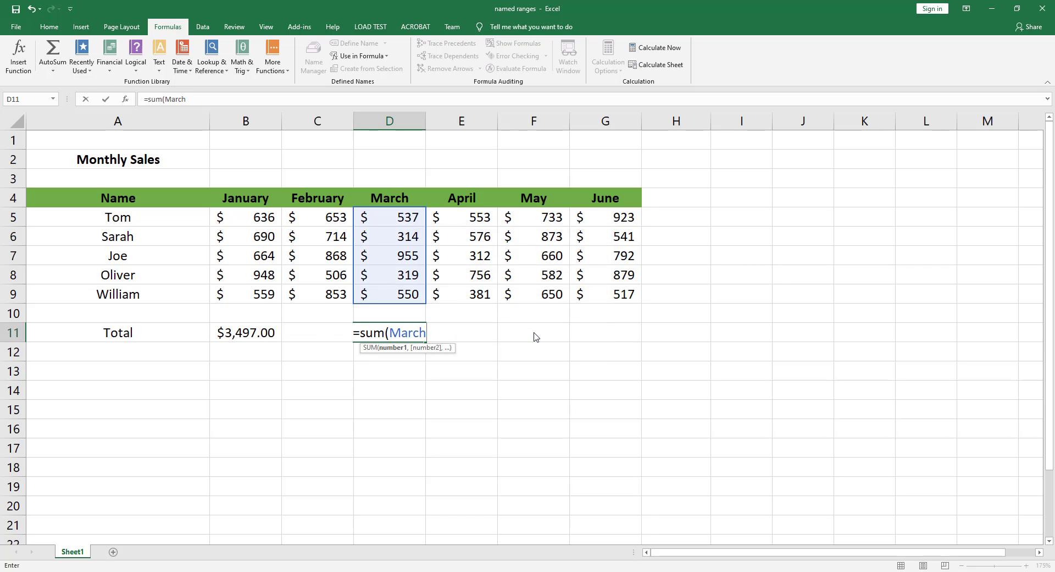
key(ctrl+Return)
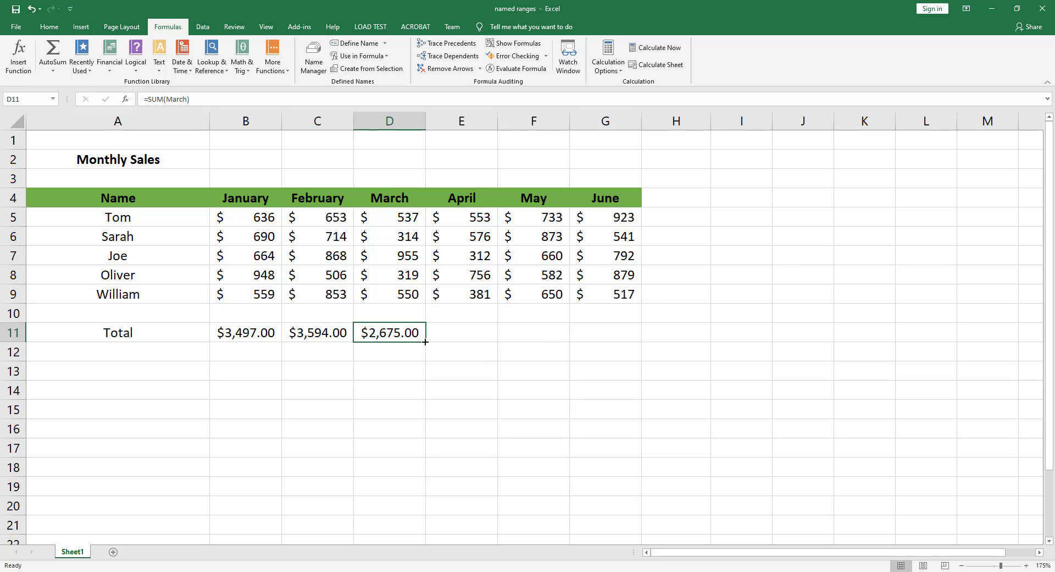
Fill the March total formula from cell D11 across to G11 for the April, May and June columns
drag(425, 342, 638, 342)
click(577, 356)
Compare the formulas in total cells D11 to G11 to check which range name each month's total uses
click(399, 337)
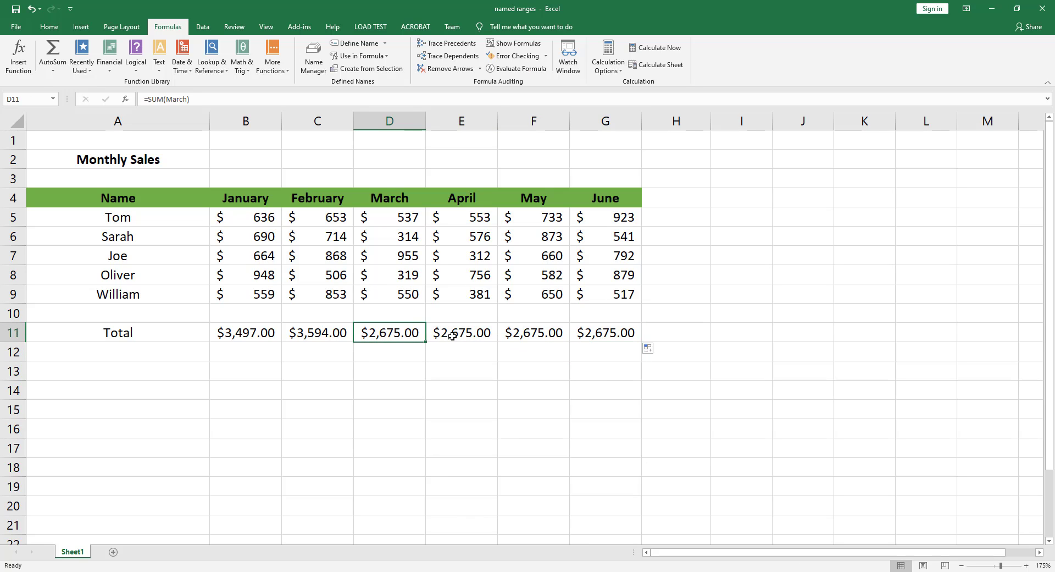
click(462, 336)
click(535, 335)
click(605, 334)
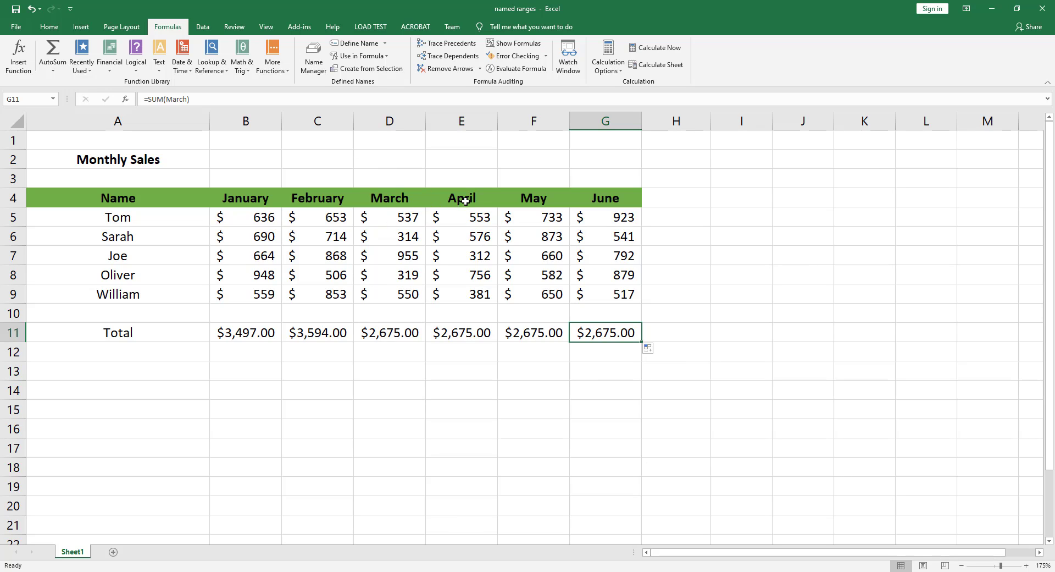
click(471, 334)
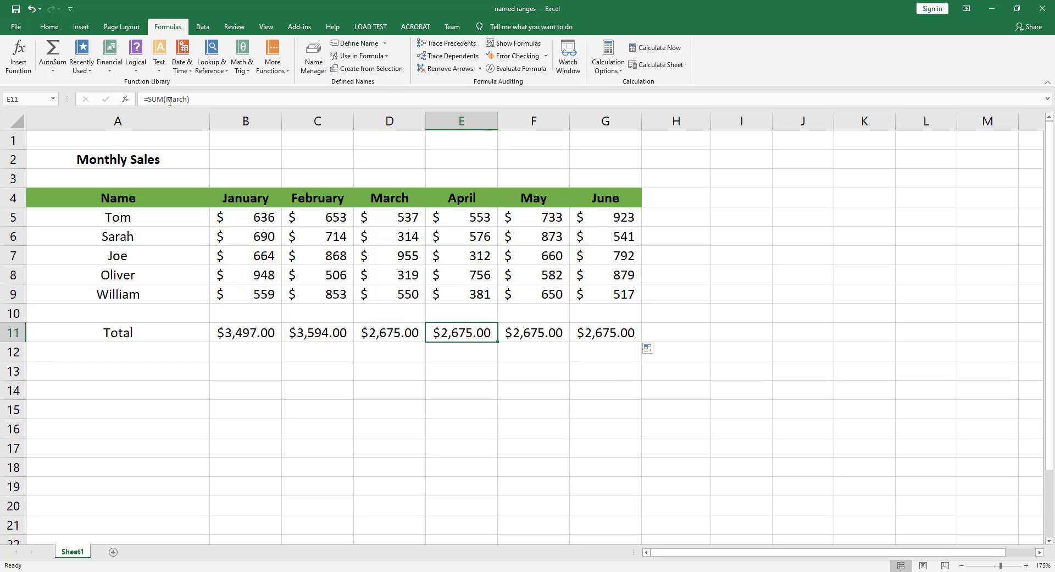
click(520, 337)
click(599, 336)
click(525, 336)
click(448, 334)
click(592, 337)
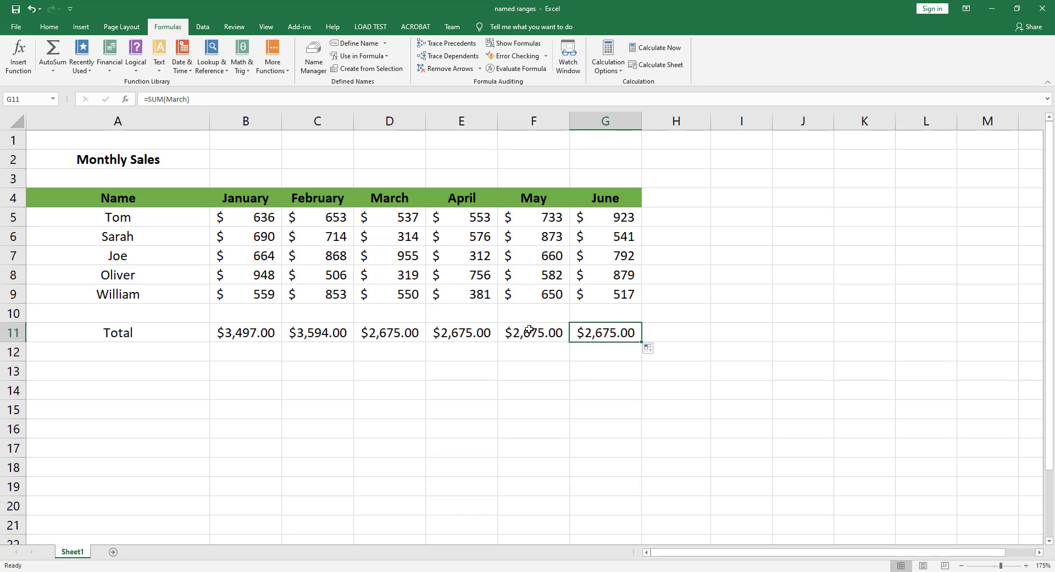